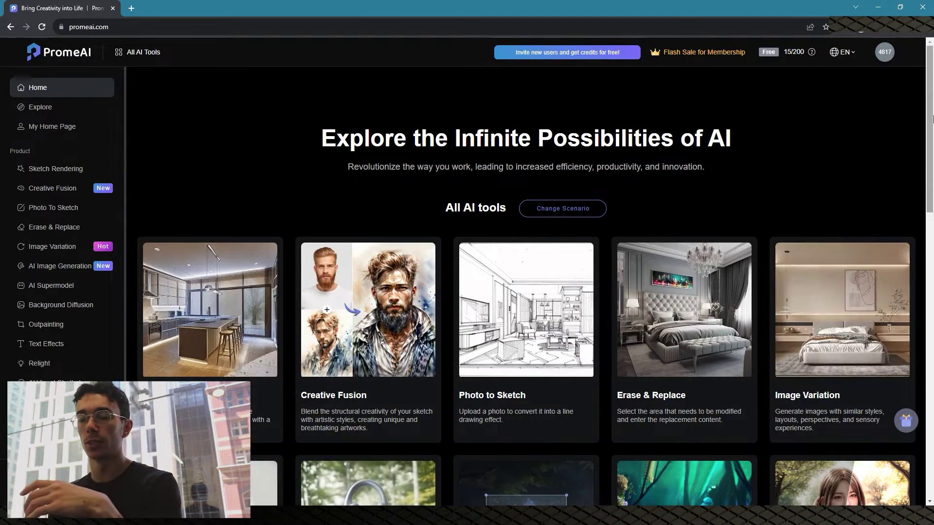
Open the Sketch Rendering tool from the All AI tools gallery in a new tab
{"action": "left_click_drag", "start_coordinate": [933, 118], "coordinate": [933, 187]}
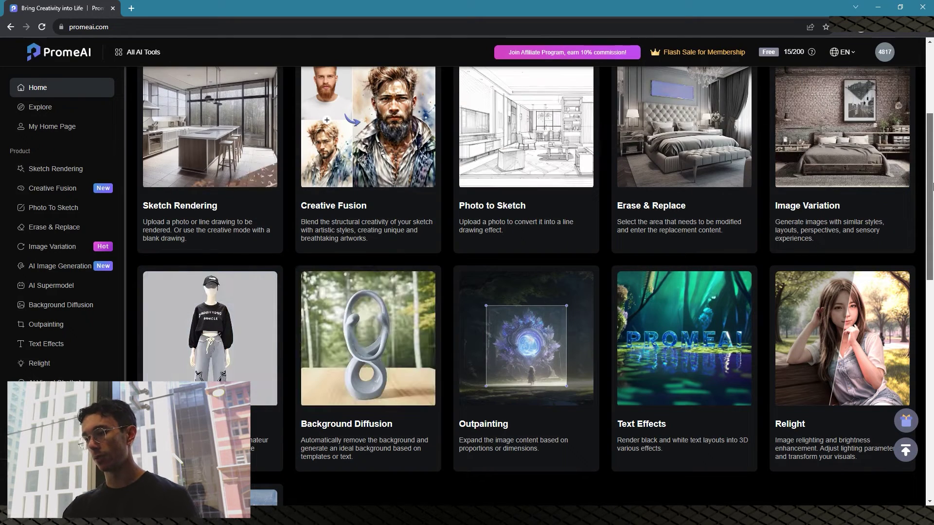
{"action": "left_click_drag", "start_coordinate": [932, 187], "coordinate": [930, 111]}
{"action": "mouse_move", "coordinate": [229, 414]}
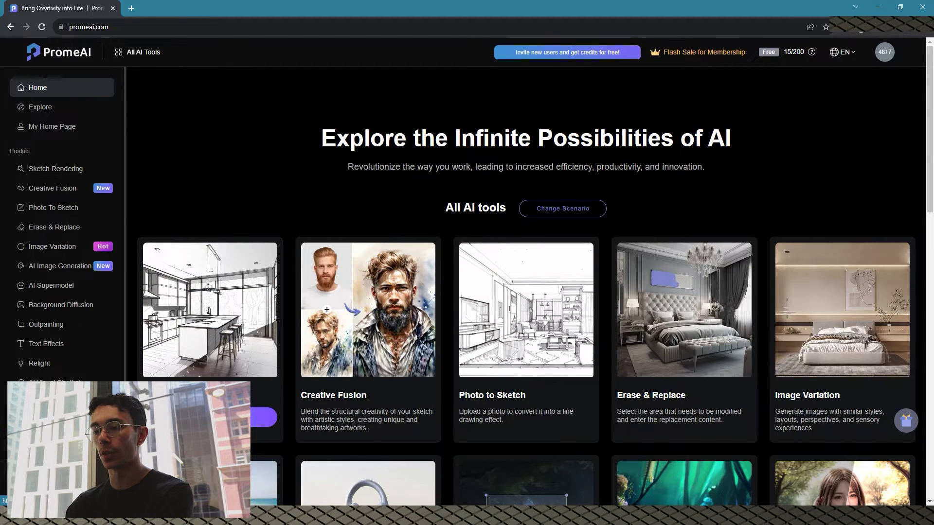
{"action": "left_click", "coordinate": [228, 417]}
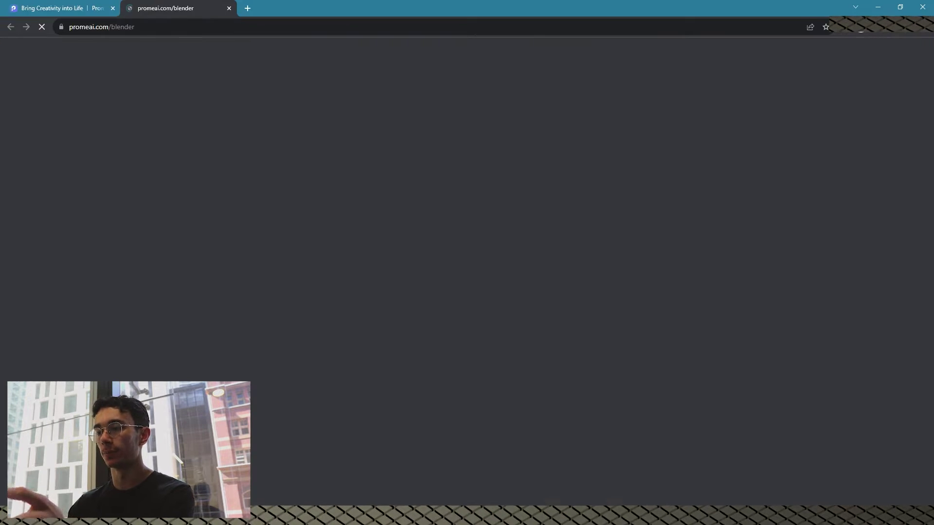
Drag ViewCapture20230909_105212 from the Desktop folder onto the Sketch Rendering upload area
{"action": "key", "text": "super+e"}
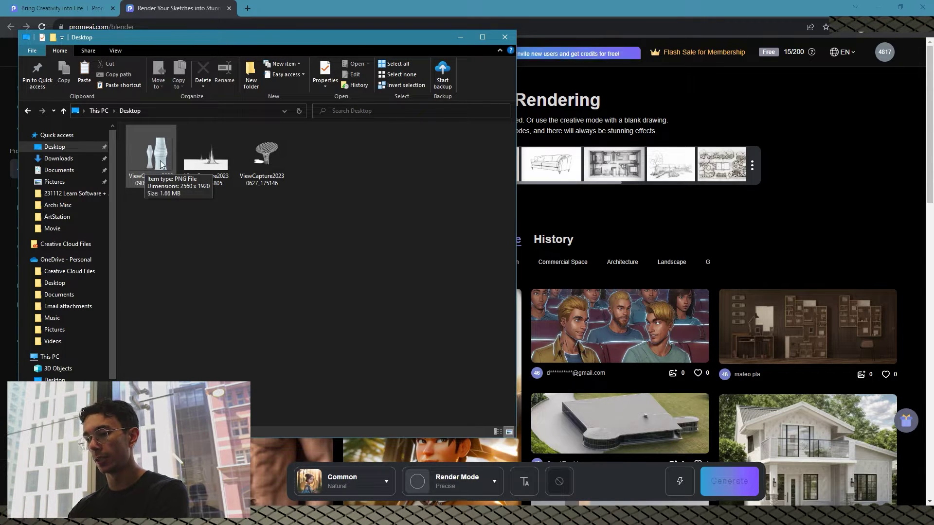
{"action": "left_click", "coordinate": [505, 38]}
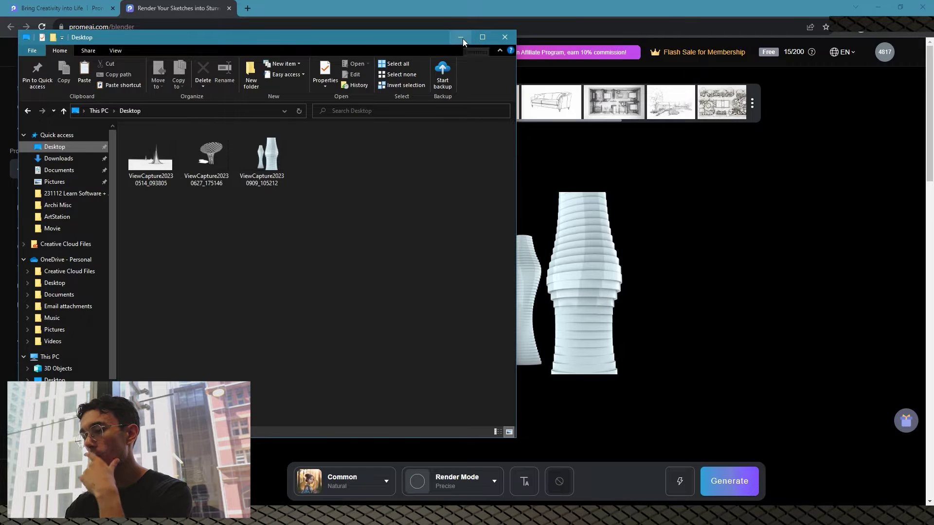
{"action": "left_click_drag", "start_coordinate": [268, 155], "coordinate": [585, 275]}
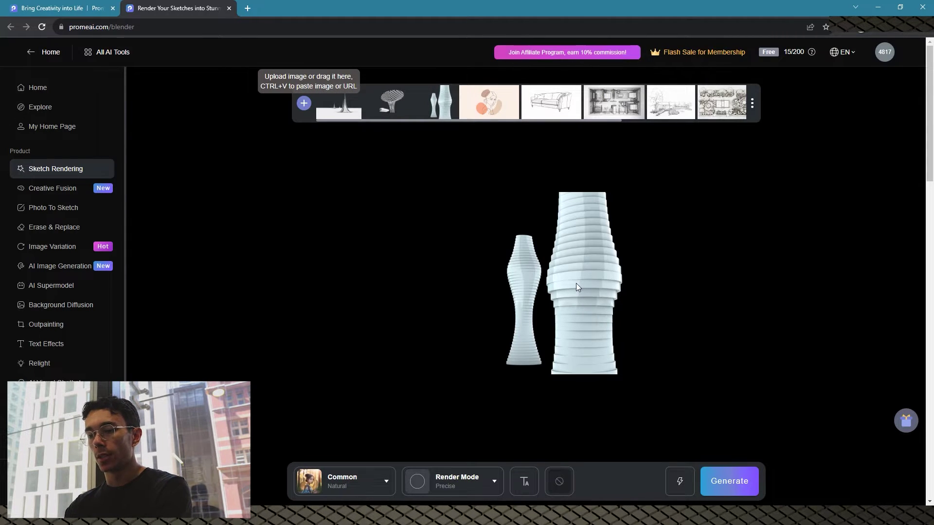
Pick Architecture > General > High-tech Modernism style with Precise render mode, and open the prompt fields
{"action": "left_click", "coordinate": [369, 483]}
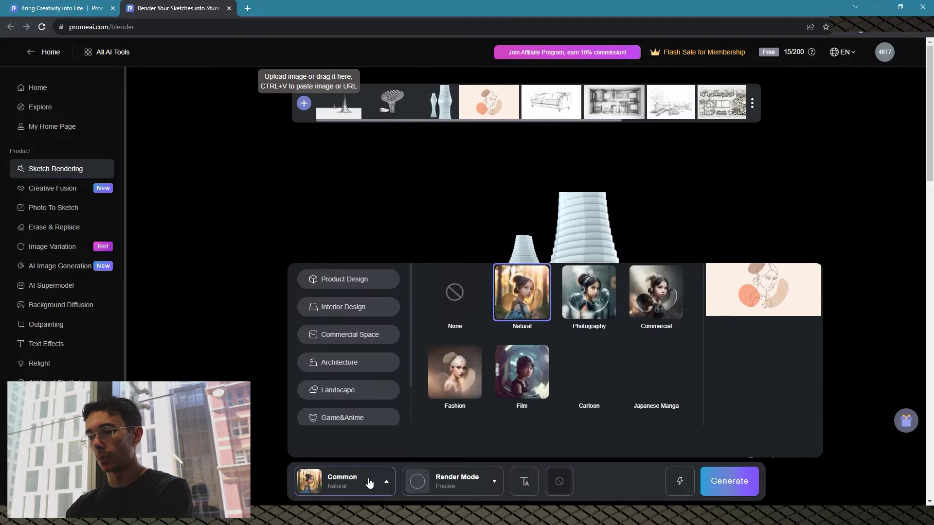
{"action": "left_click", "coordinate": [344, 392]}
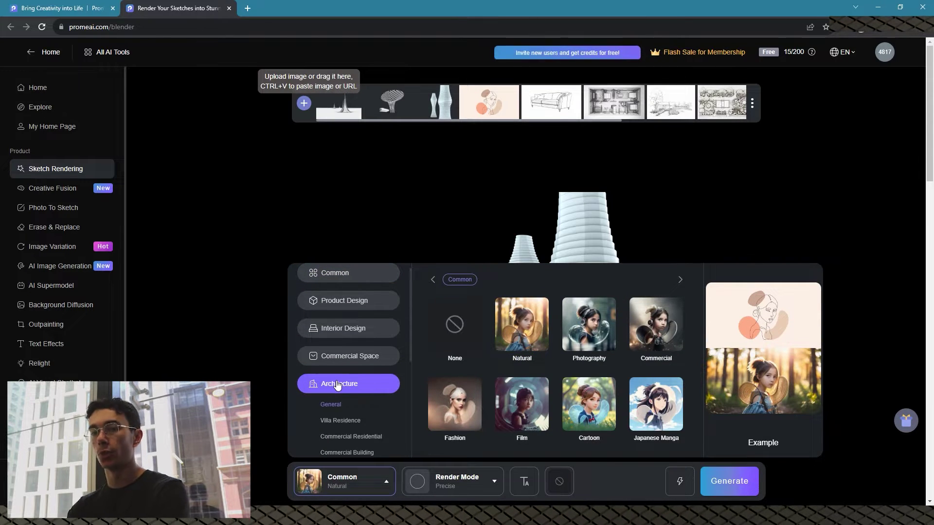
{"action": "left_click", "coordinate": [332, 406]}
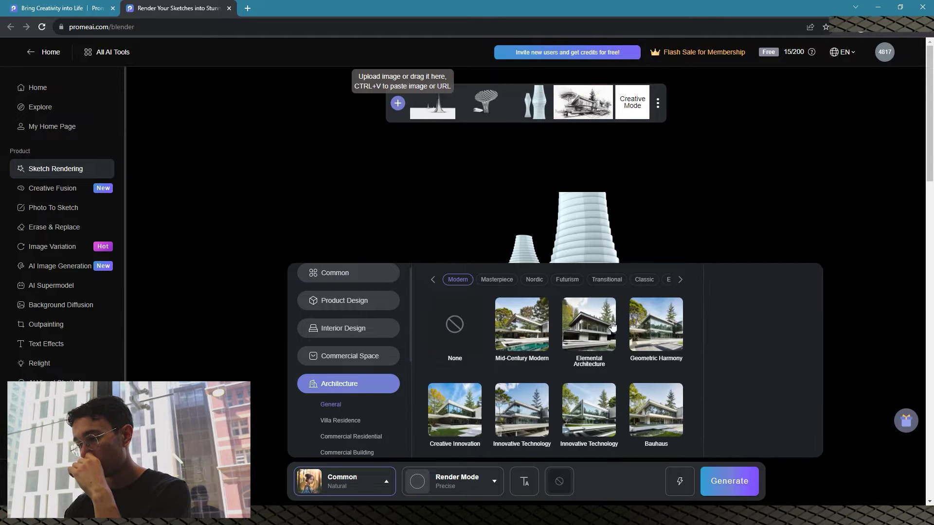
{"action": "mouse_move", "coordinate": [603, 324]}
{"action": "scroll", "coordinate": [610, 326], "scroll_direction": "down", "scroll_amount": 1}
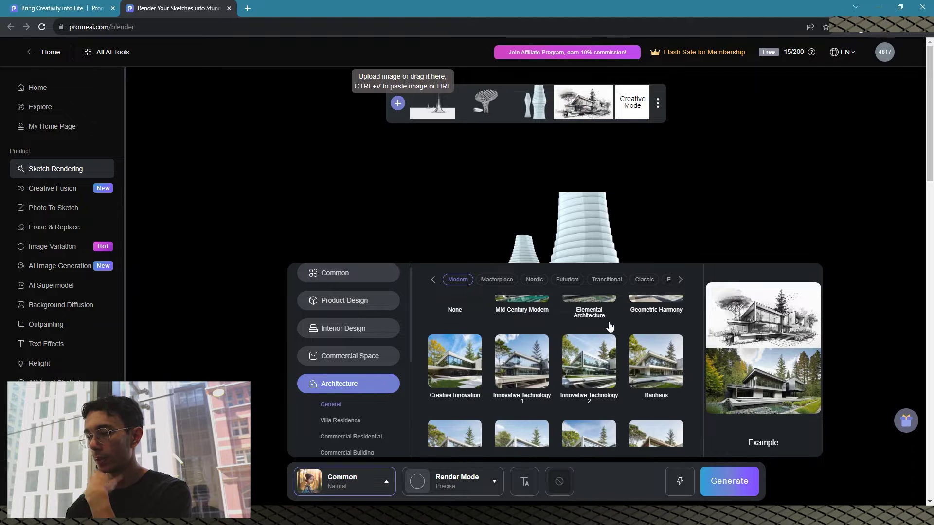
{"action": "scroll", "coordinate": [609, 326], "scroll_direction": "down", "scroll_amount": 1}
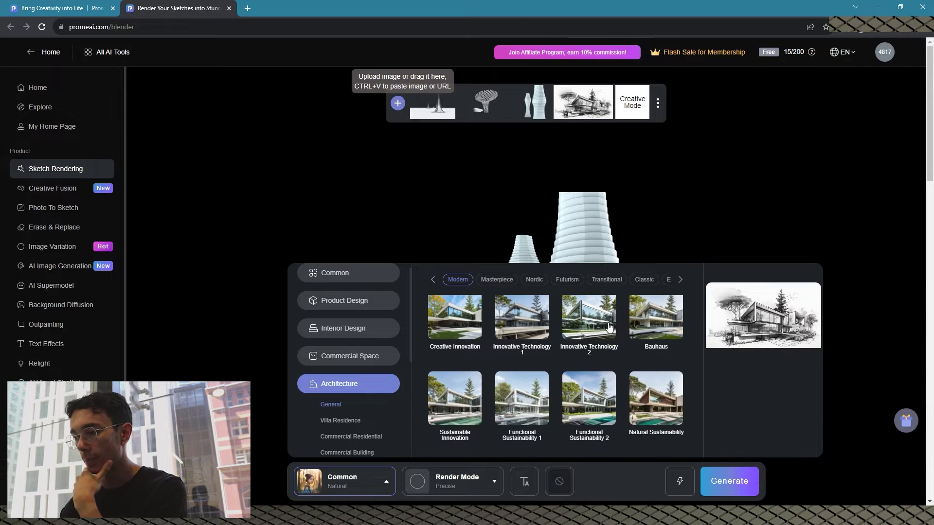
{"action": "scroll", "coordinate": [609, 326], "scroll_direction": "down", "scroll_amount": 4}
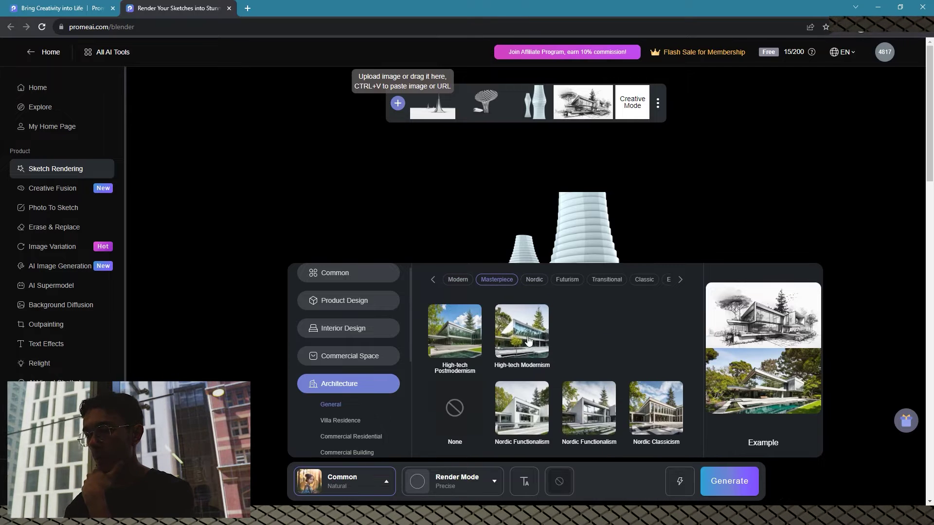
{"action": "left_click", "coordinate": [534, 347]}
{"action": "left_click", "coordinate": [455, 480]}
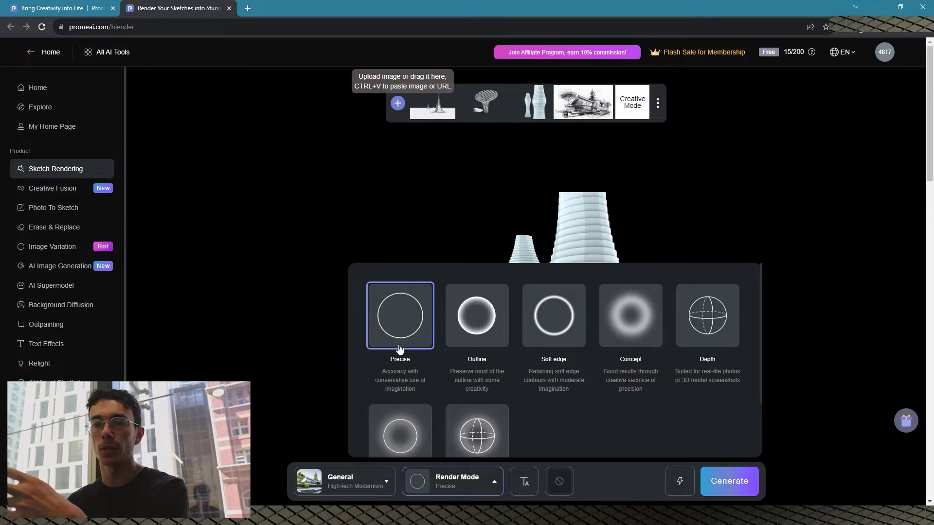
{"action": "left_click", "coordinate": [522, 488]}
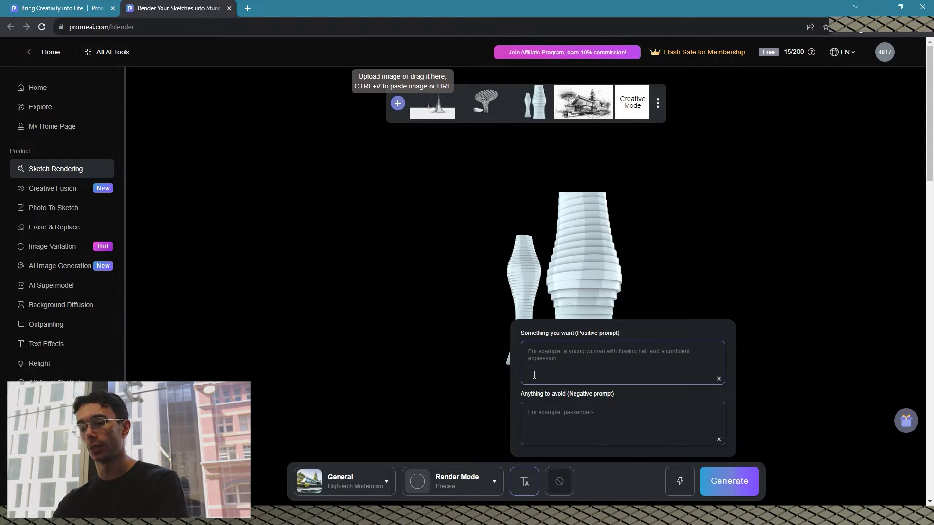
Render with positive prompt 'Massive skyscraper, large city, vast' and preview the first result
{"action": "type", "text": "Massive"}
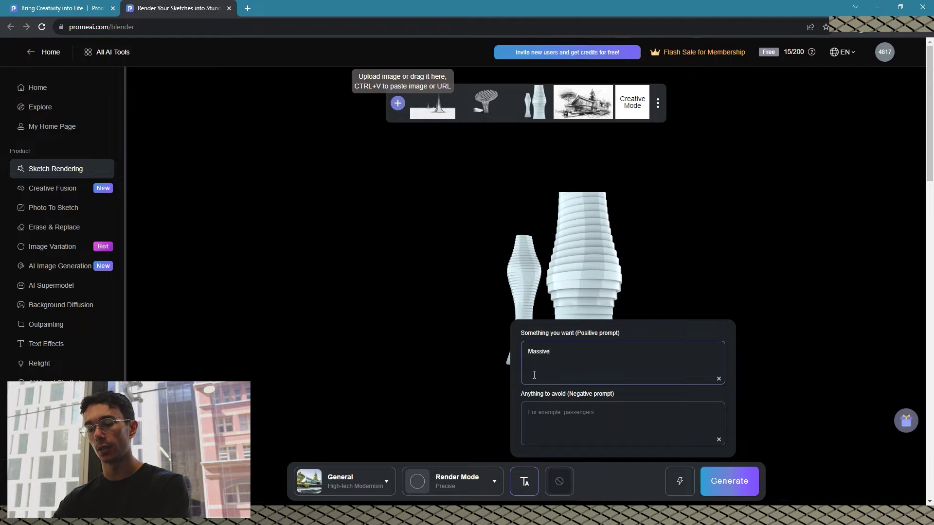
{"action": "type", "text": " skyscraper"}
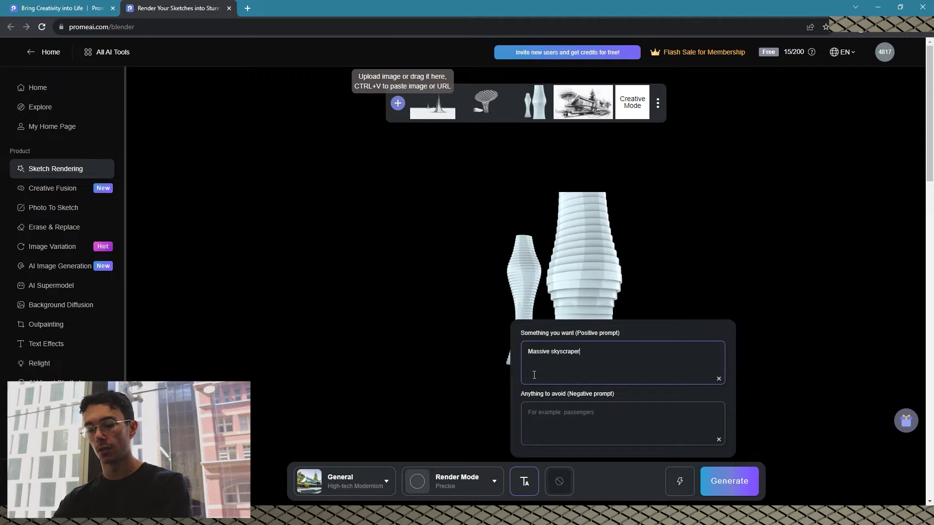
{"action": "type", "text": ", large city, vast"}
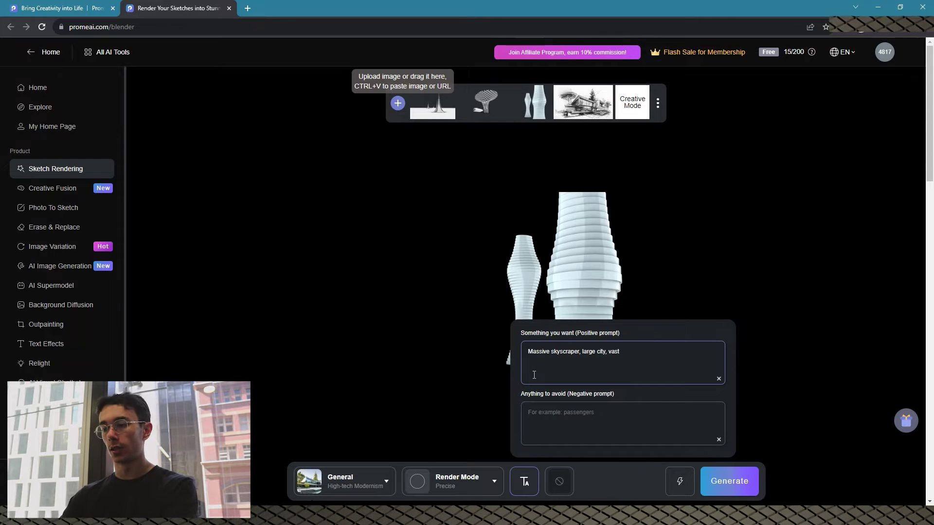
{"action": "left_click", "coordinate": [560, 412]}
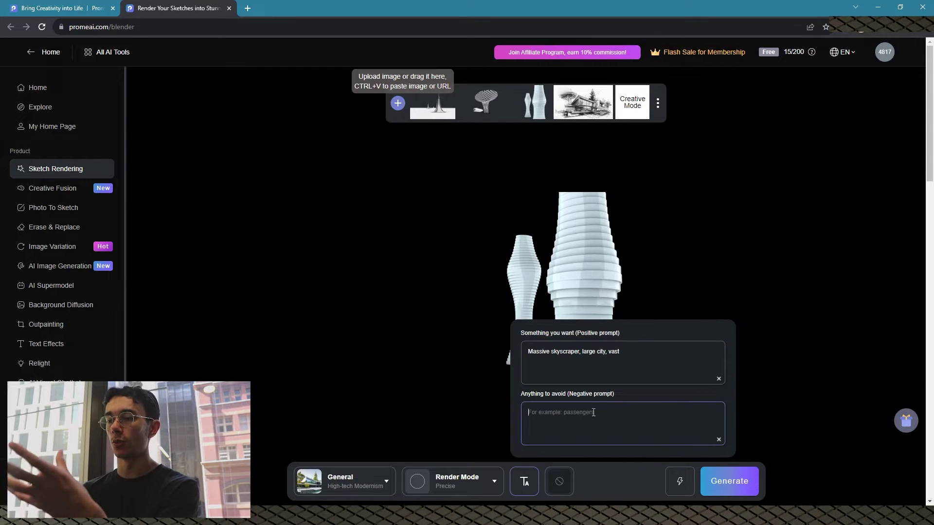
{"action": "left_click", "coordinate": [596, 475]}
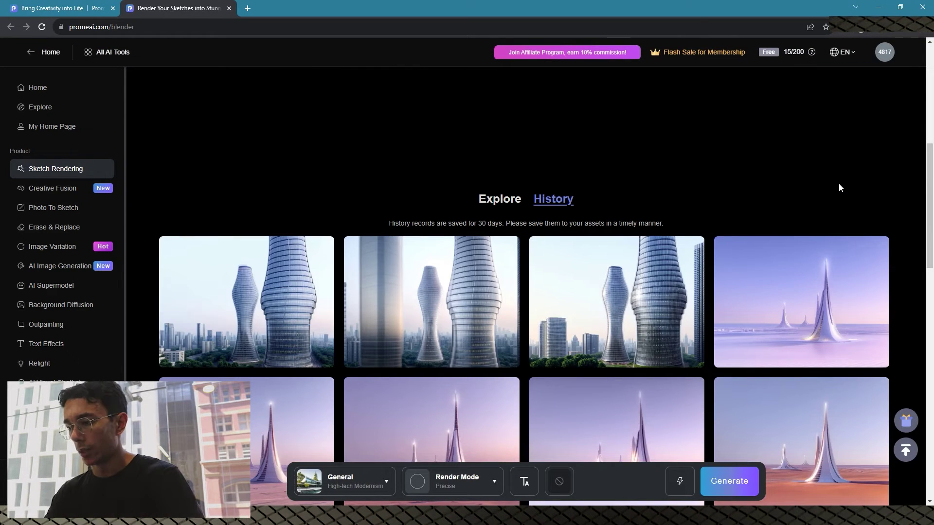
{"action": "left_click", "coordinate": [211, 308]}
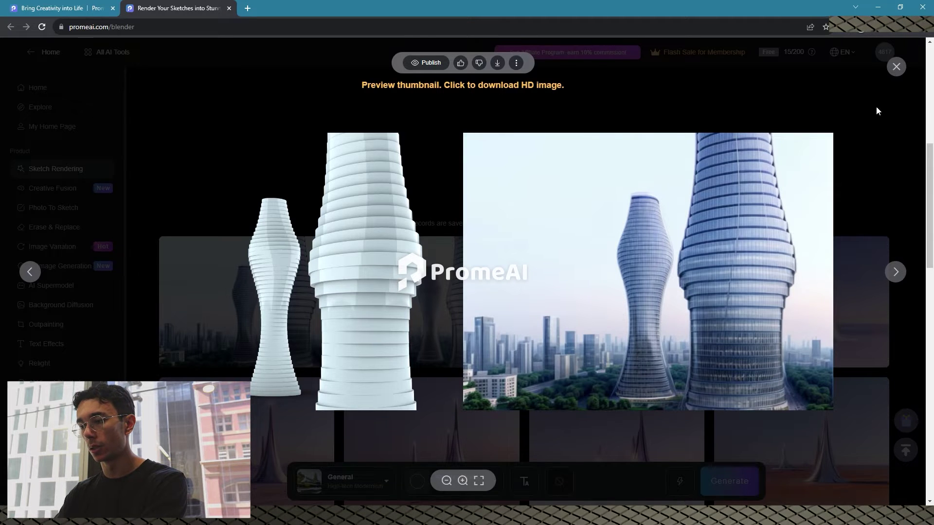
Clear the positive prompt and generate two more batches of tower renders in Futuristic 16
{"action": "left_click", "coordinate": [896, 66]}
{"action": "left_click_drag", "start_coordinate": [622, 352], "coordinate": [524, 353]}
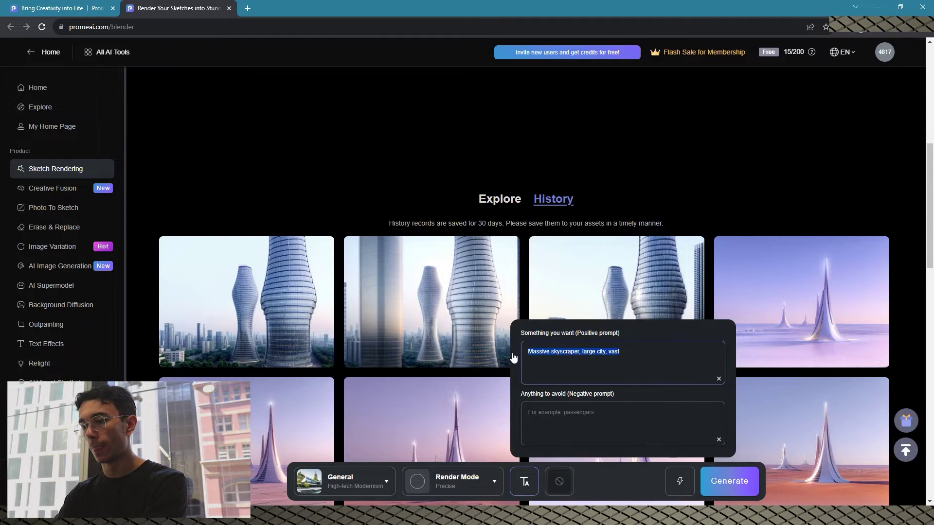
{"action": "key", "text": "BackSpace"}
{"action": "left_click", "coordinate": [730, 482]}
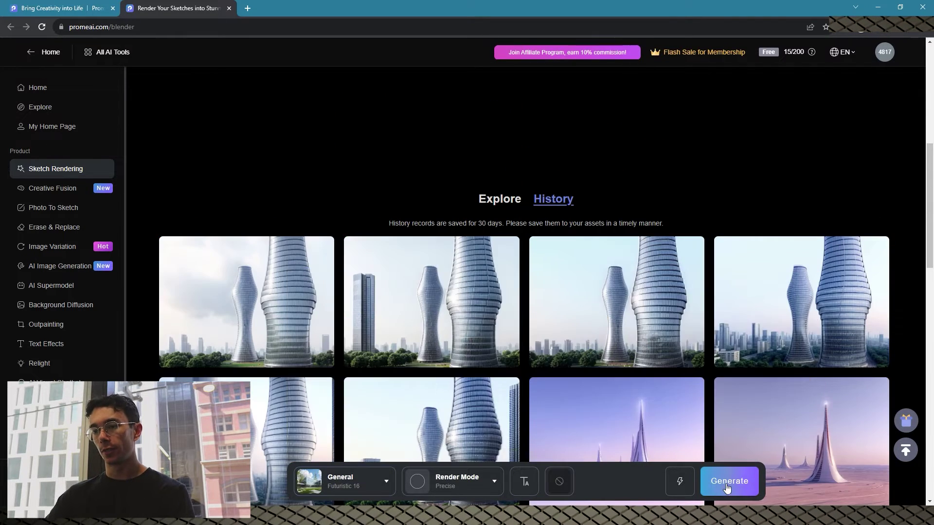
{"action": "left_click", "coordinate": [726, 484]}
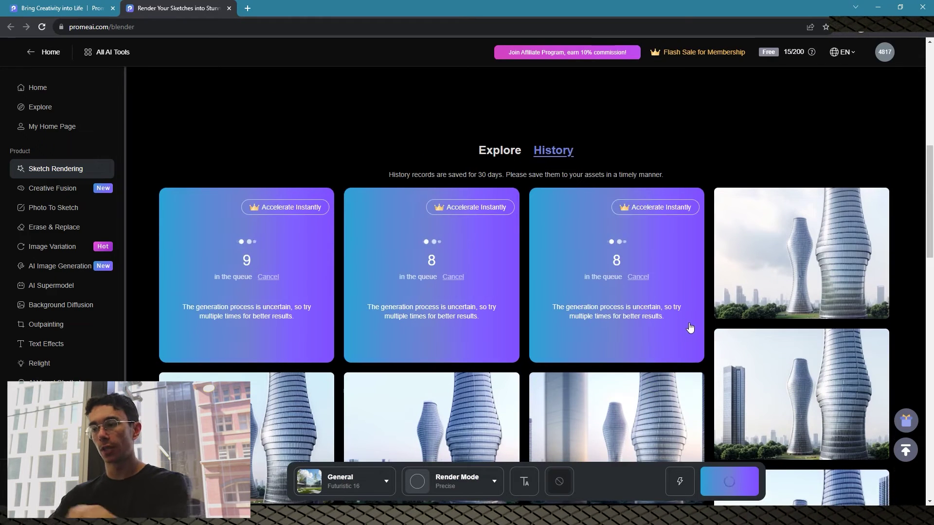
{"action": "scroll", "coordinate": [714, 319], "scroll_direction": "up", "scroll_amount": 1}
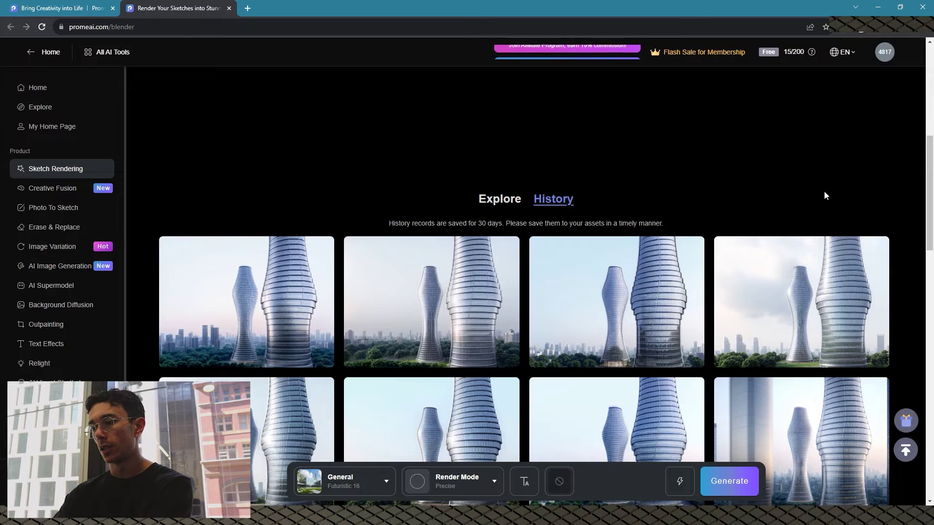
Preview the towers-beside-a-park render full size, then drag the lattice tree capture onto the page
{"action": "left_click", "coordinate": [410, 291]}
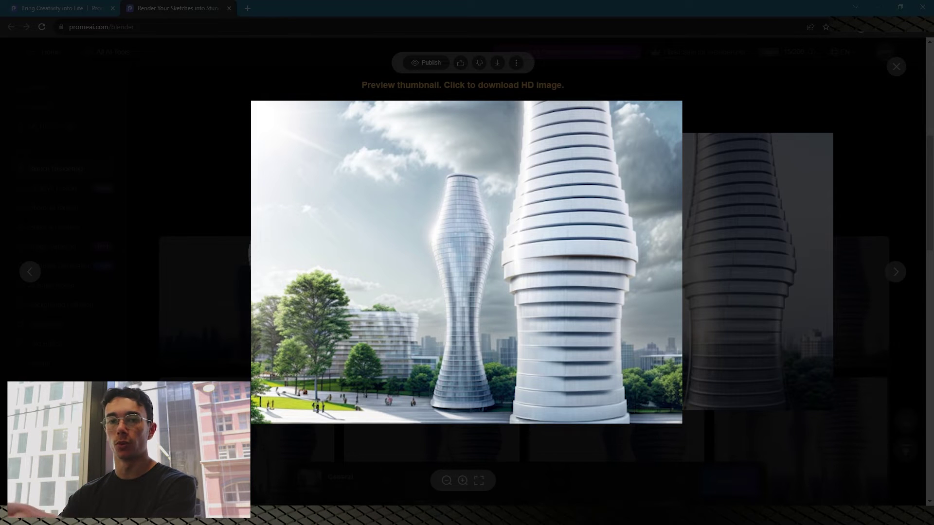
{"action": "left_click", "coordinate": [899, 67]}
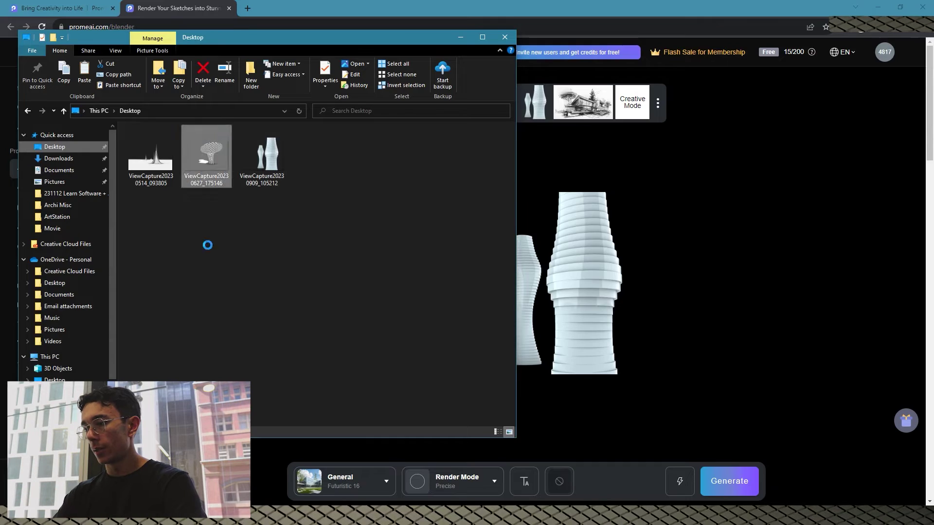
{"action": "left_click_drag", "start_coordinate": [206, 154], "coordinate": [621, 284]}
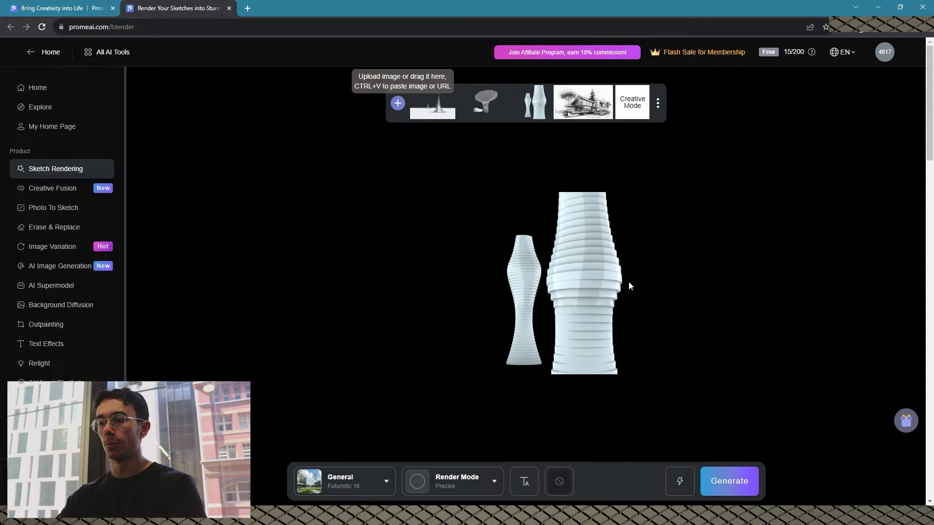
Select the lattice tree model thumbnail and render it in the Futuristic 16 style
{"action": "left_click", "coordinate": [510, 100]}
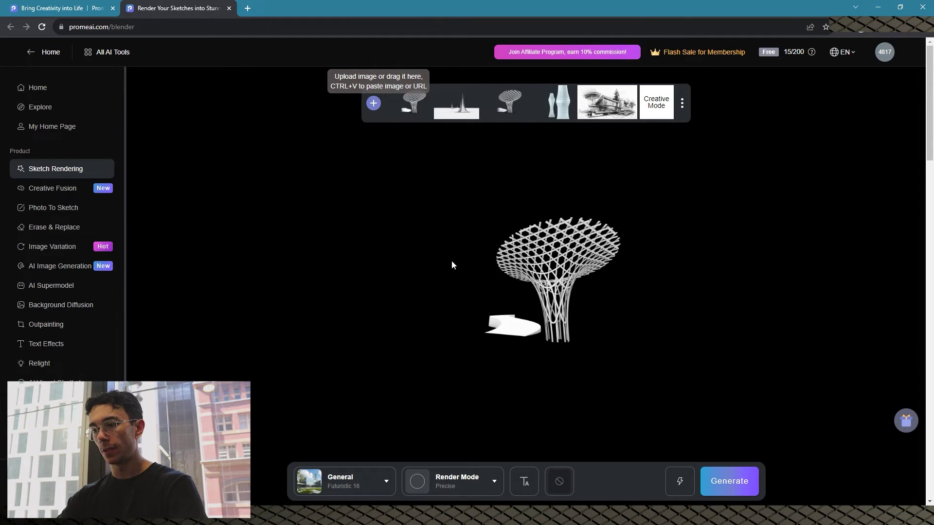
{"action": "left_click", "coordinate": [723, 481]}
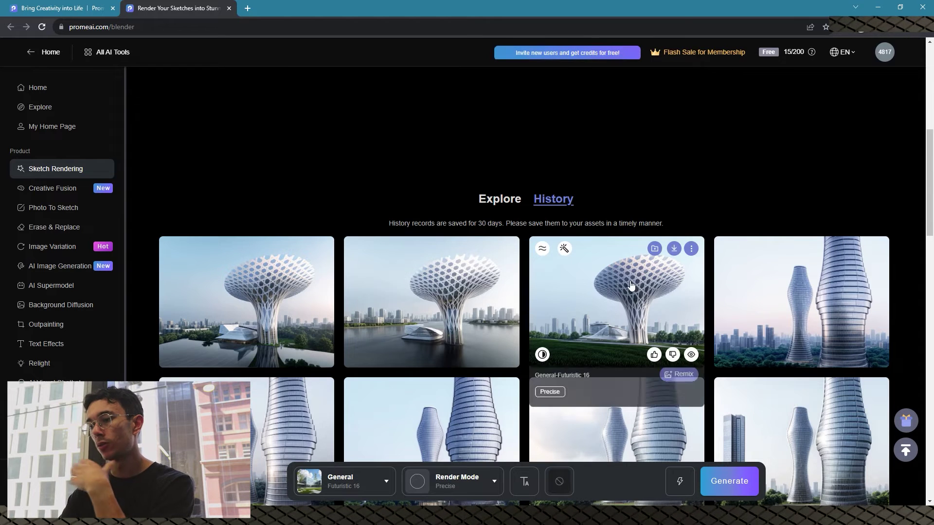
Preview a mushroom tower render, generate another batch, and inspect the new top-right result
{"action": "left_click", "coordinate": [473, 308]}
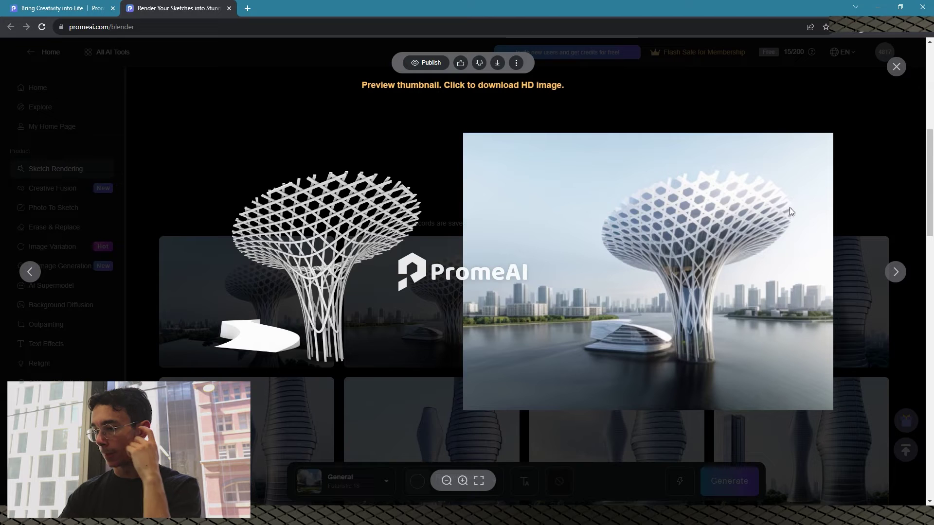
{"action": "key", "text": "Escape"}
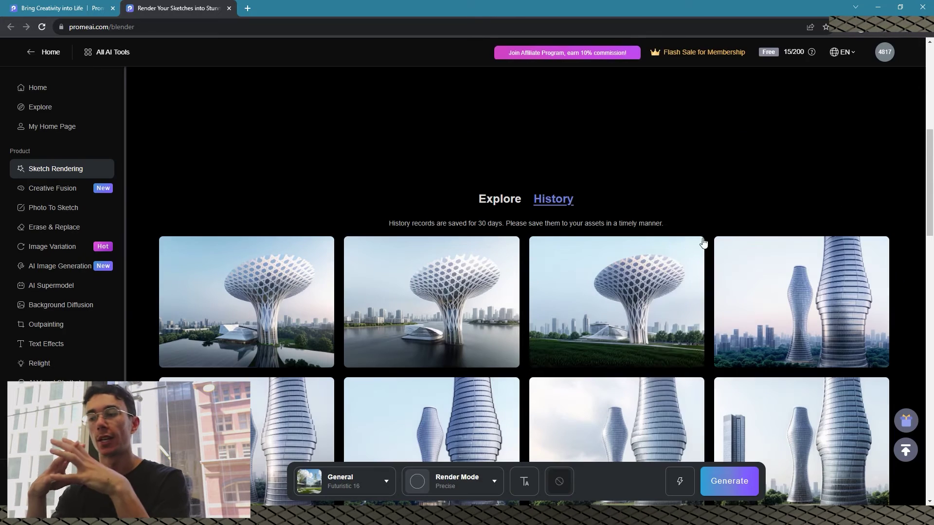
{"action": "left_click", "coordinate": [742, 481]}
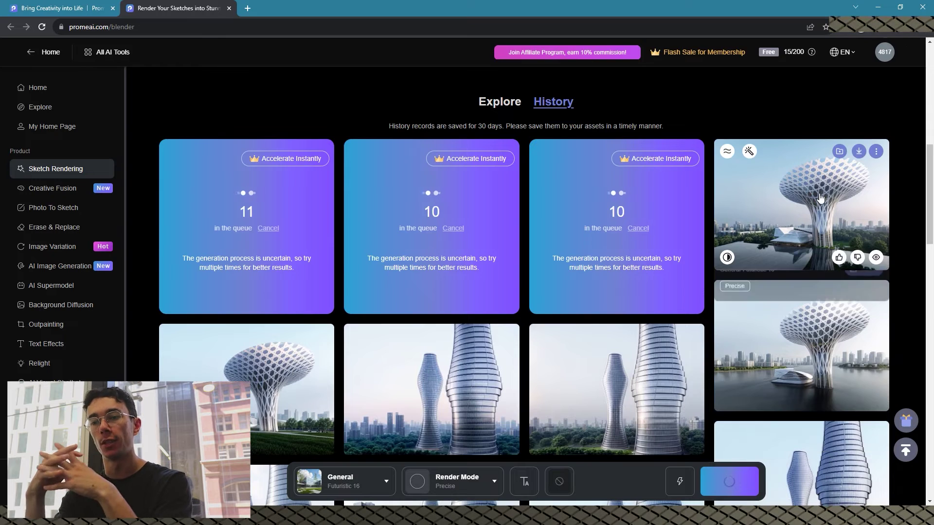
{"action": "left_click", "coordinate": [798, 217]}
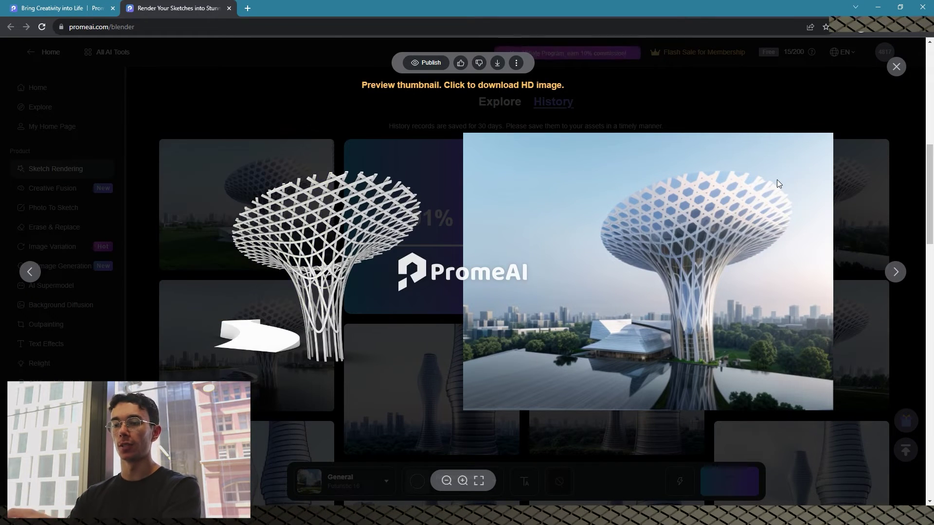
{"action": "left_click", "coordinate": [742, 89]}
{"action": "scroll", "coordinate": [352, 141], "scroll_direction": "up", "scroll_amount": 1}
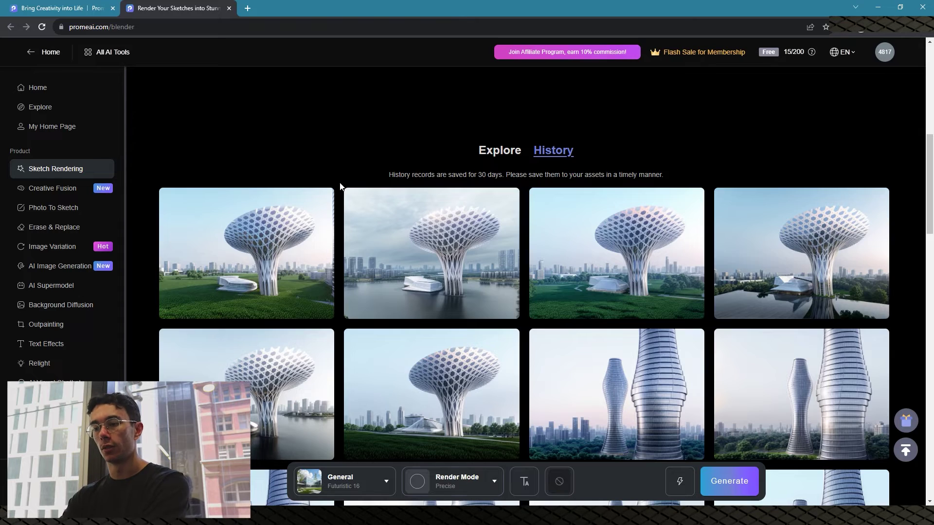
{"action": "scroll", "coordinate": [519, 430], "scroll_direction": "up", "scroll_amount": 8}
Render the spire model in the General Futuristic 2 style
{"action": "left_click", "coordinate": [375, 492]}
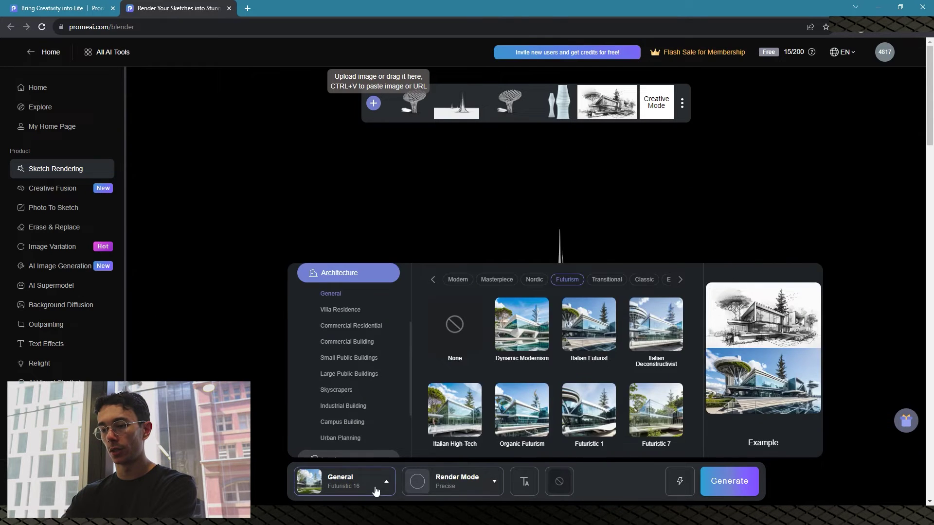
{"action": "scroll", "coordinate": [586, 340], "scroll_direction": "down", "scroll_amount": 2}
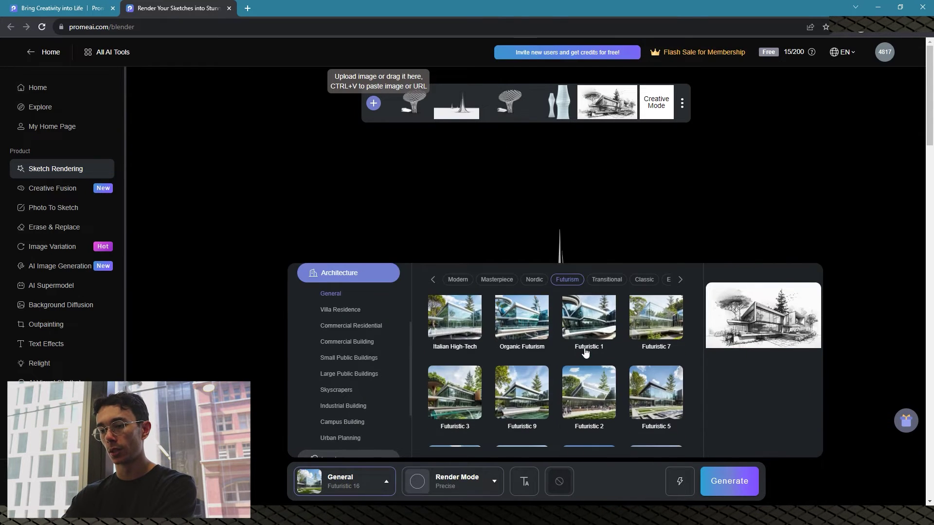
{"action": "left_click", "coordinate": [586, 397]}
{"action": "left_click", "coordinate": [732, 474]}
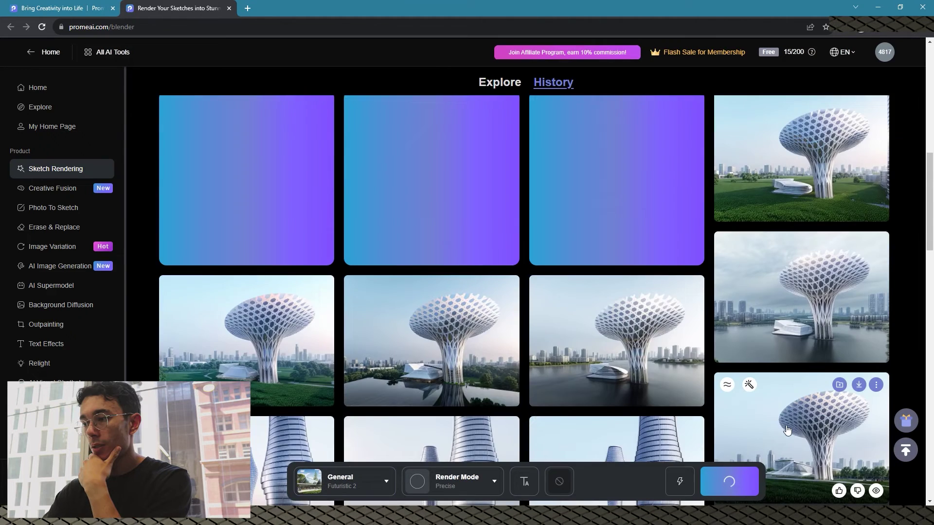
{"action": "scroll", "coordinate": [870, 208], "scroll_direction": "up", "scroll_amount": 8}
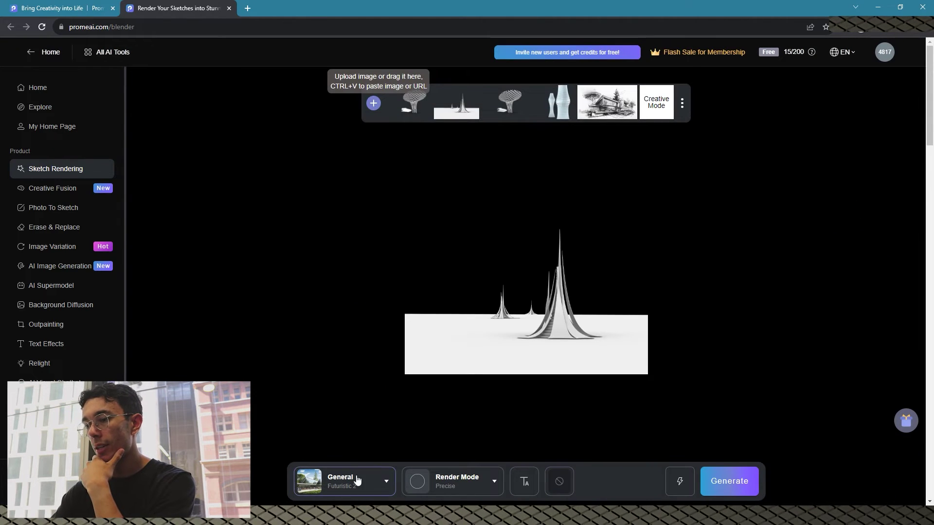
Switch the style back to Futuristic 16, check the render mode, and open the prompt boxes
{"action": "left_click", "coordinate": [357, 481]}
{"action": "scroll", "coordinate": [602, 360], "scroll_direction": "down", "scroll_amount": 6}
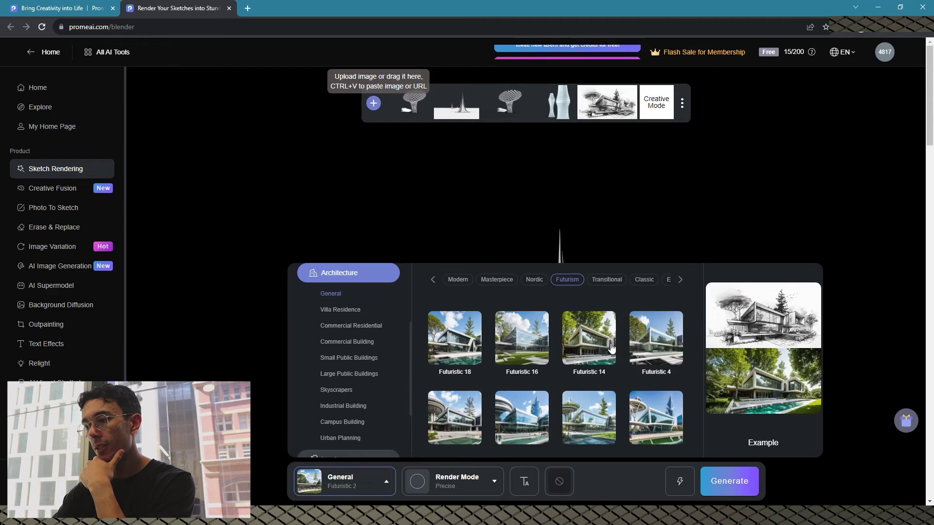
{"action": "scroll", "coordinate": [601, 366], "scroll_direction": "down", "scroll_amount": 6}
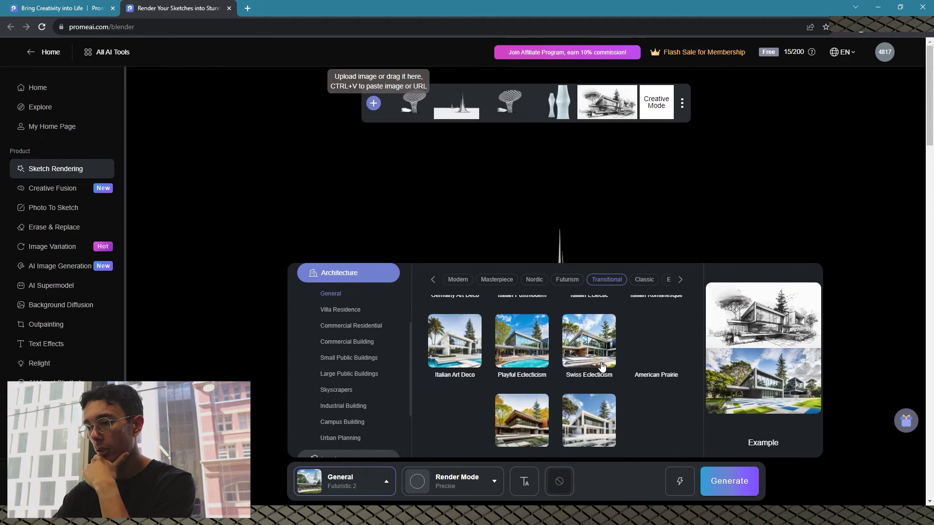
{"action": "scroll", "coordinate": [601, 367], "scroll_direction": "down", "scroll_amount": 6}
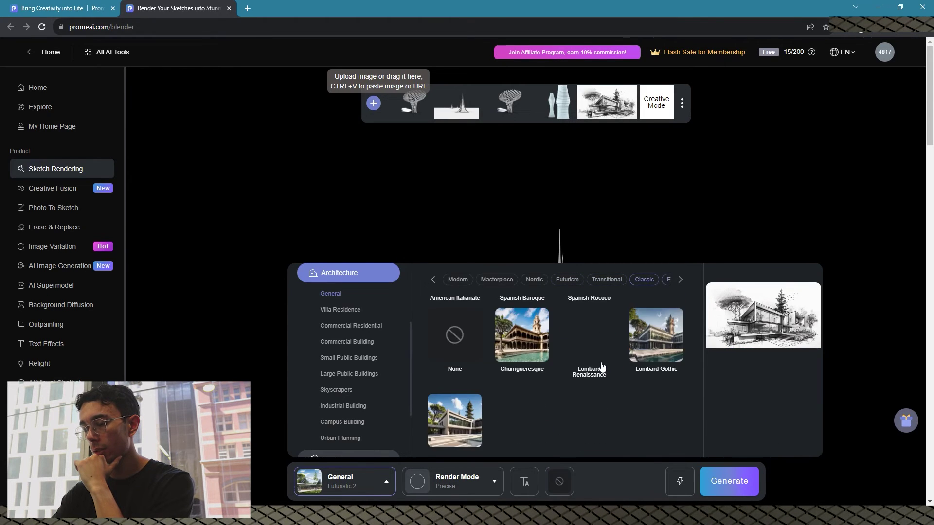
{"action": "scroll", "coordinate": [601, 366], "scroll_direction": "up", "scroll_amount": 12}
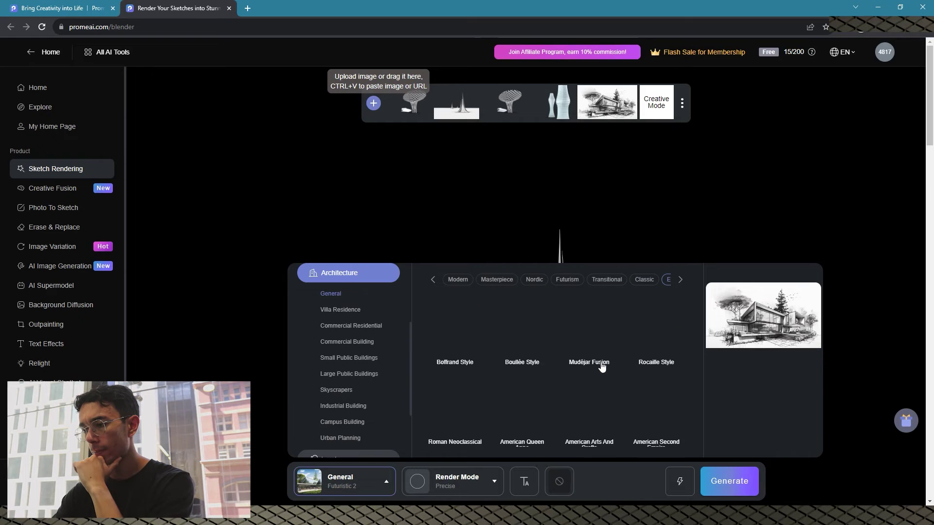
{"action": "left_click", "coordinate": [526, 351]}
{"action": "left_click", "coordinate": [466, 488]}
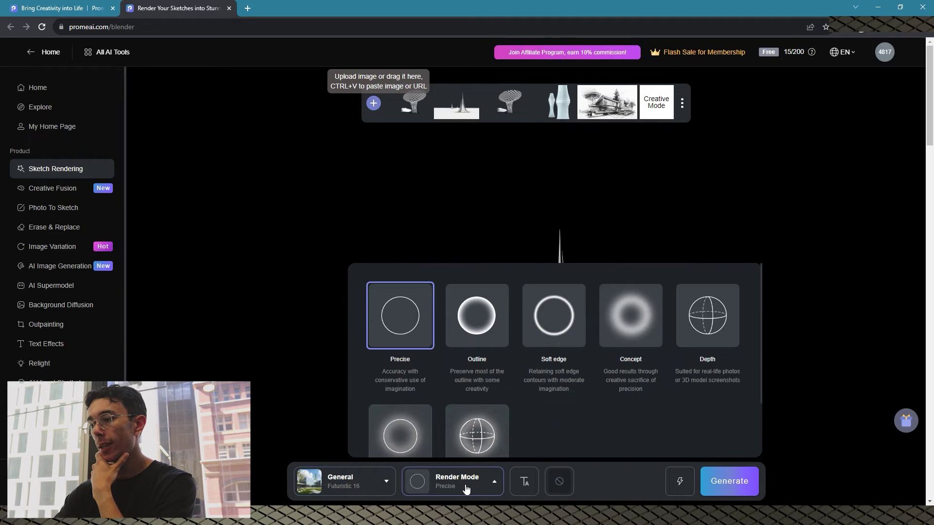
{"action": "left_click", "coordinate": [523, 482]}
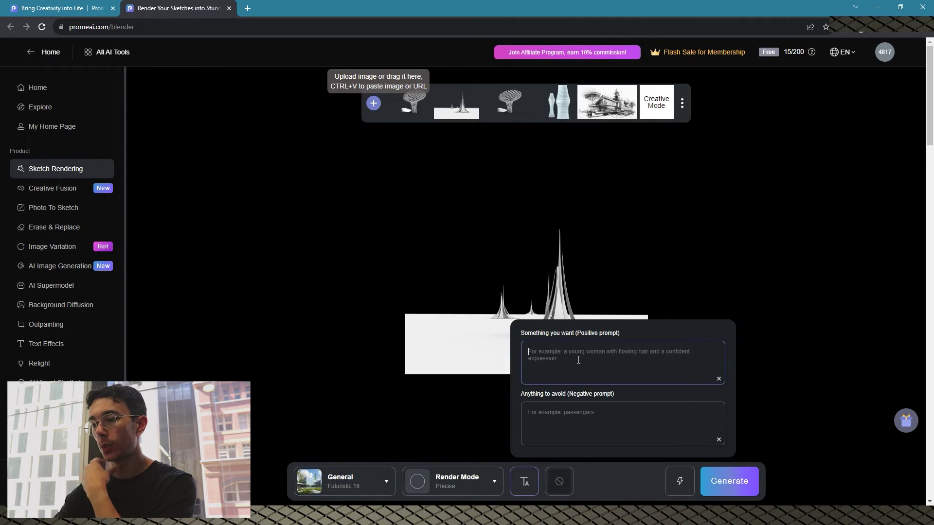
Render the spire with positive prompt 'Mars' and negative prompt 'Grass, green, plants, trees'
{"action": "left_click", "coordinate": [578, 359]}
{"action": "type", "text": "Mars, Mars Tower, Scifi, Scifi mars tower, desert"}
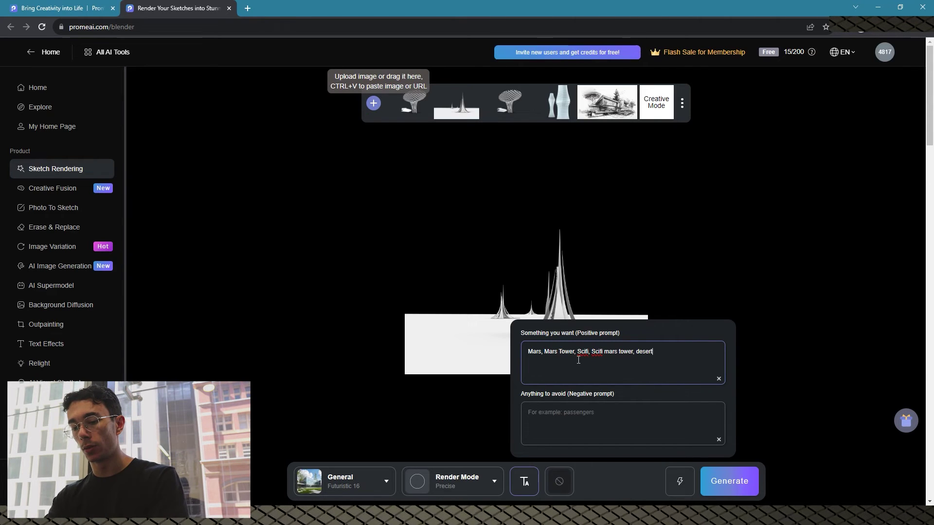
{"action": "left_click", "coordinate": [598, 412]}
{"action": "type", "text": "Grass"}
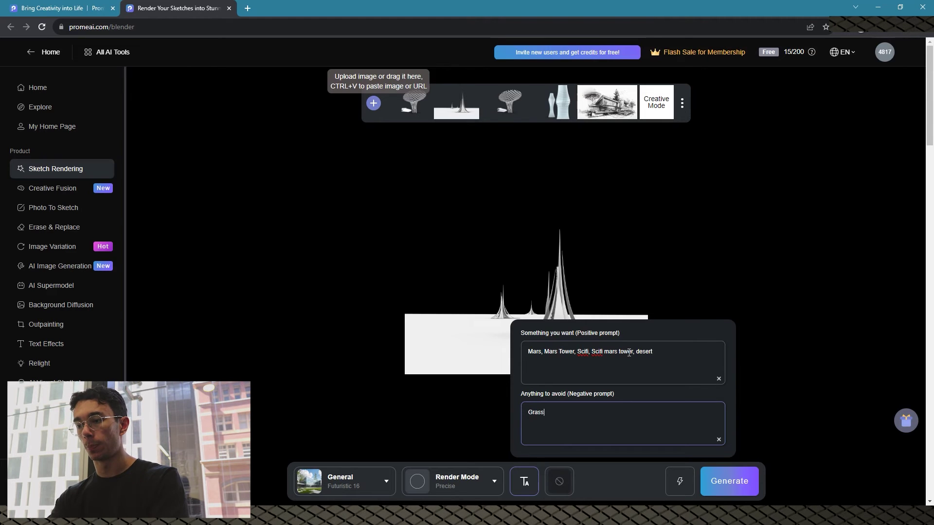
{"action": "type", "text": ", green"}
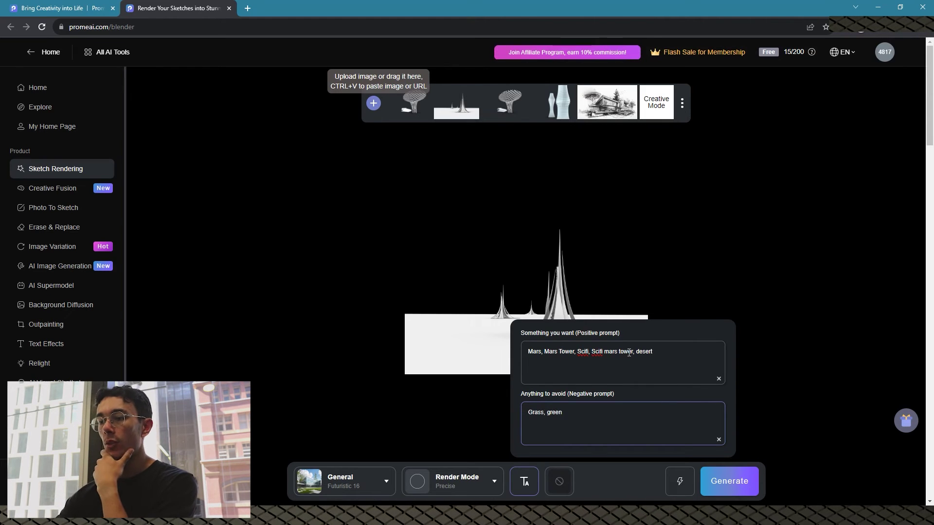
{"action": "type", "text": ", plants, t"}
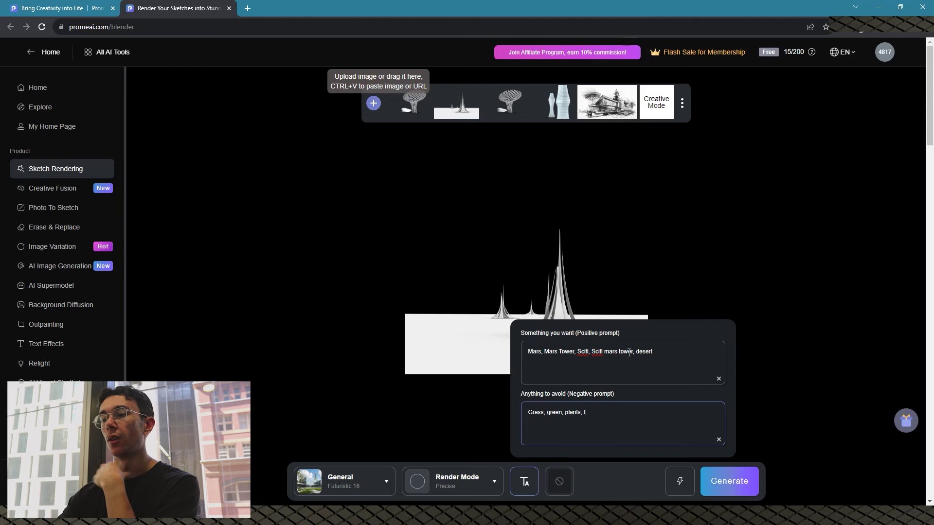
{"action": "type", "text": "rees"}
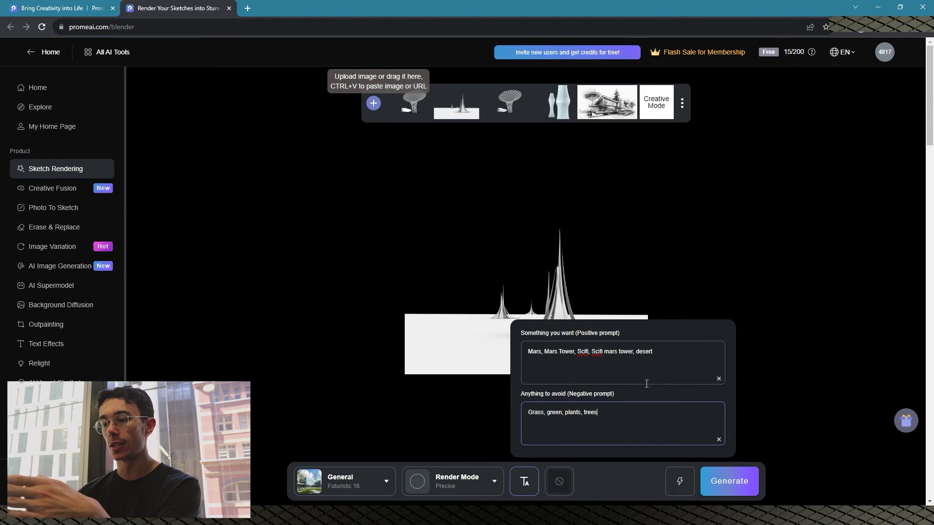
{"action": "left_click", "coordinate": [726, 482]}
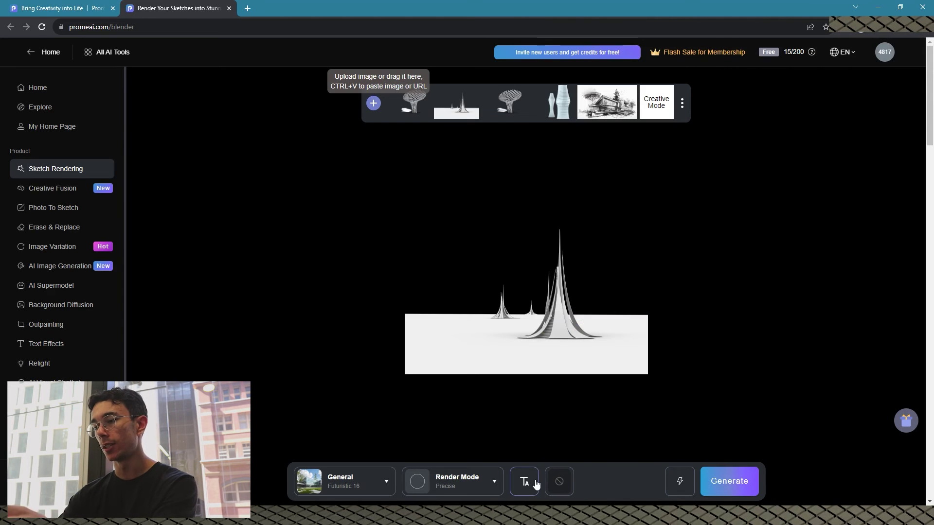
{"action": "left_click", "coordinate": [524, 482]}
{"action": "left_click", "coordinate": [730, 479]}
Render the spire as a Mars tower, then re-render with ', 8k, ultra-realistic' appended to the positive prompt
{"action": "left_click", "coordinate": [730, 479]}
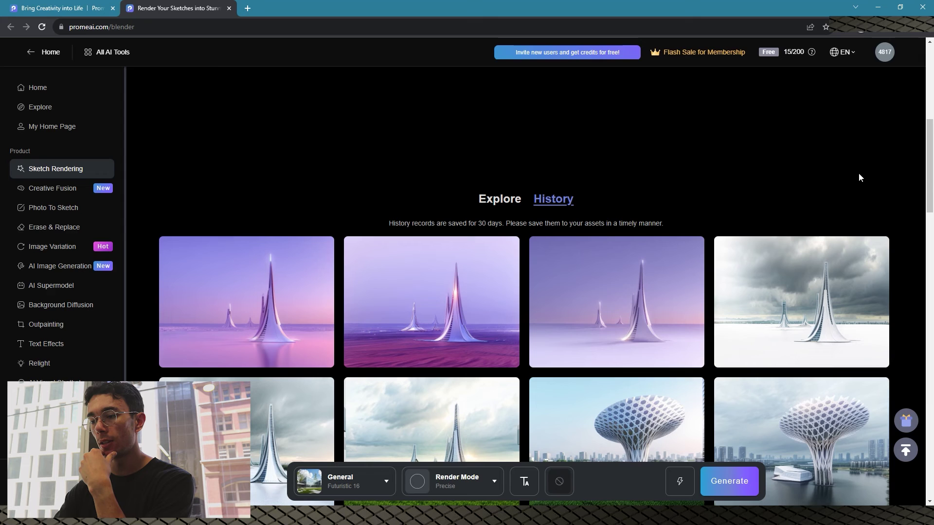
{"action": "left_click", "coordinate": [525, 481]}
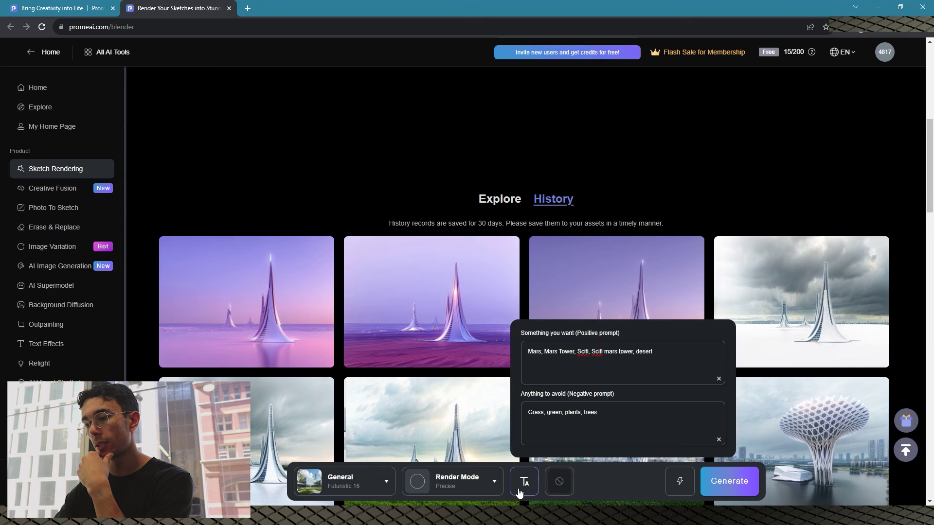
{"action": "left_click", "coordinate": [665, 348]}
{"action": "type", "text": ", "}
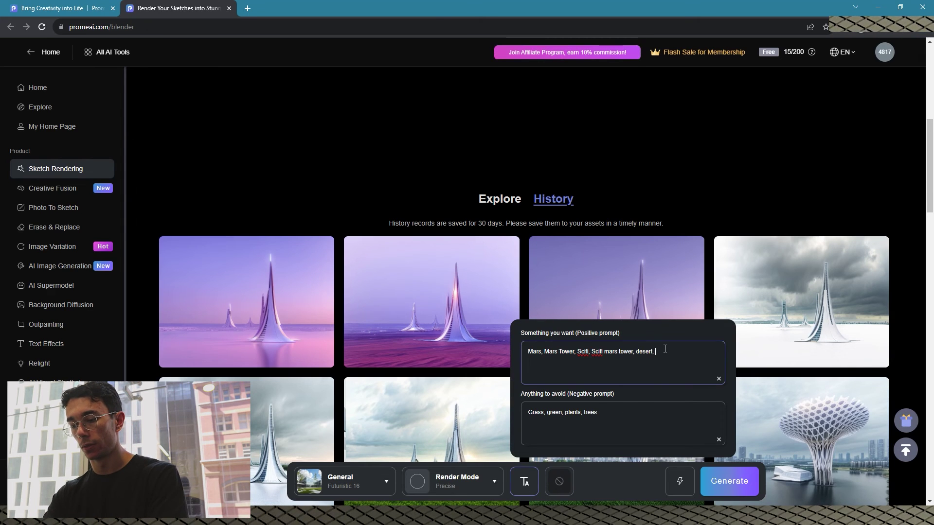
{"action": "type", "text": "8k,"}
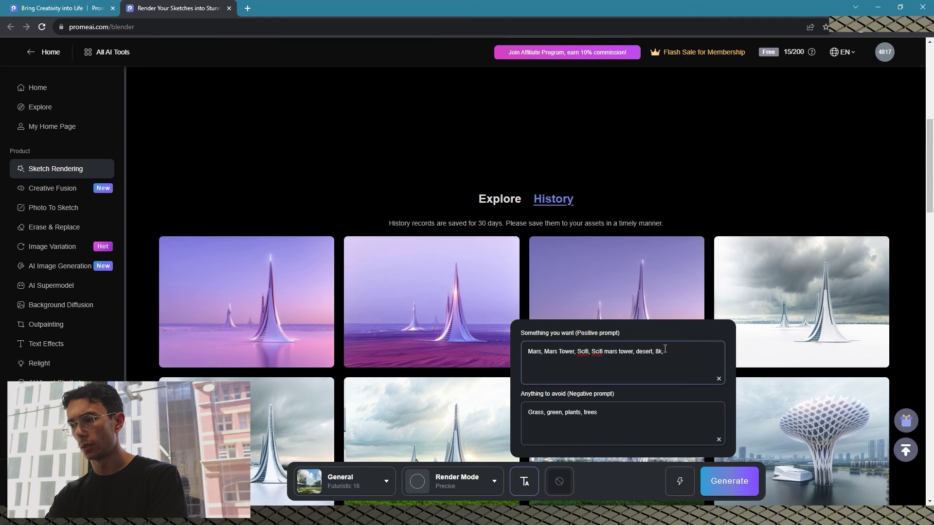
{"action": "type", "text": " ultra-re"}
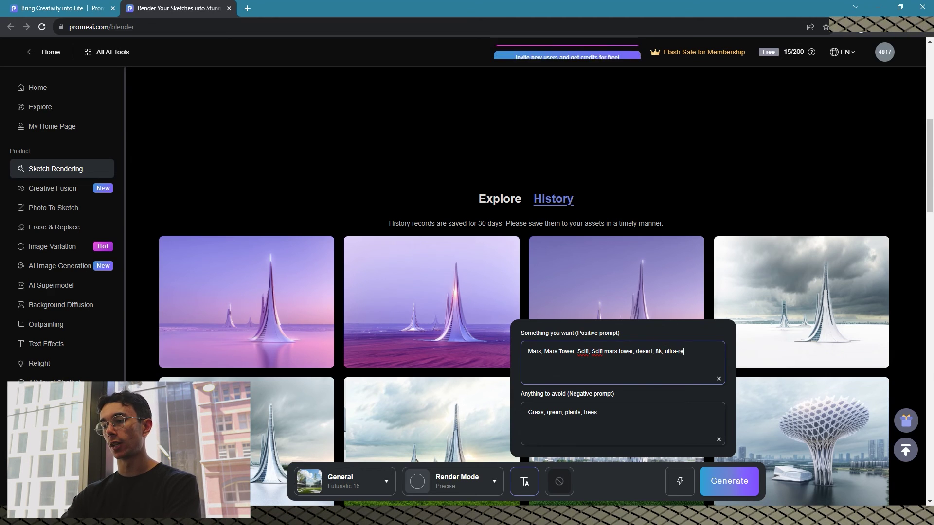
{"action": "left_click", "coordinate": [720, 482]}
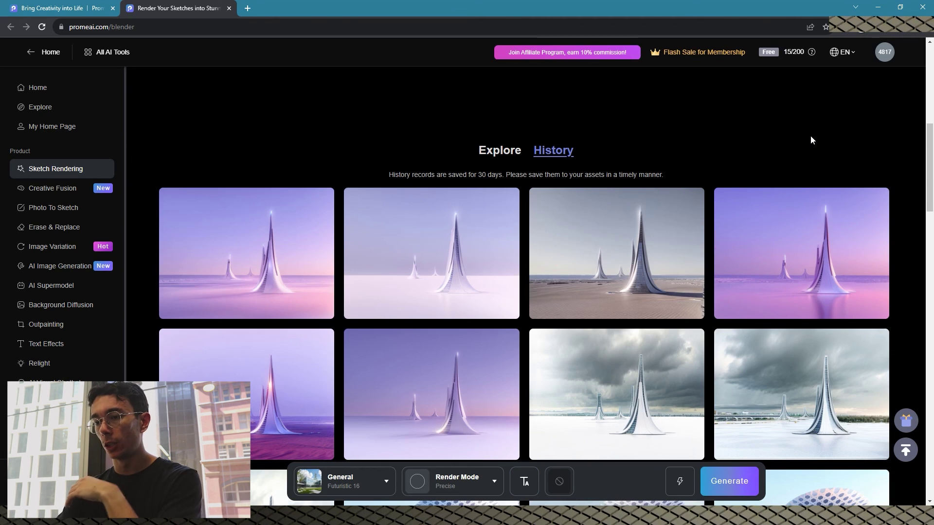
View the third History render, the sandy-desert spire, full size beside its white sketch
{"action": "left_click", "coordinate": [627, 237]}
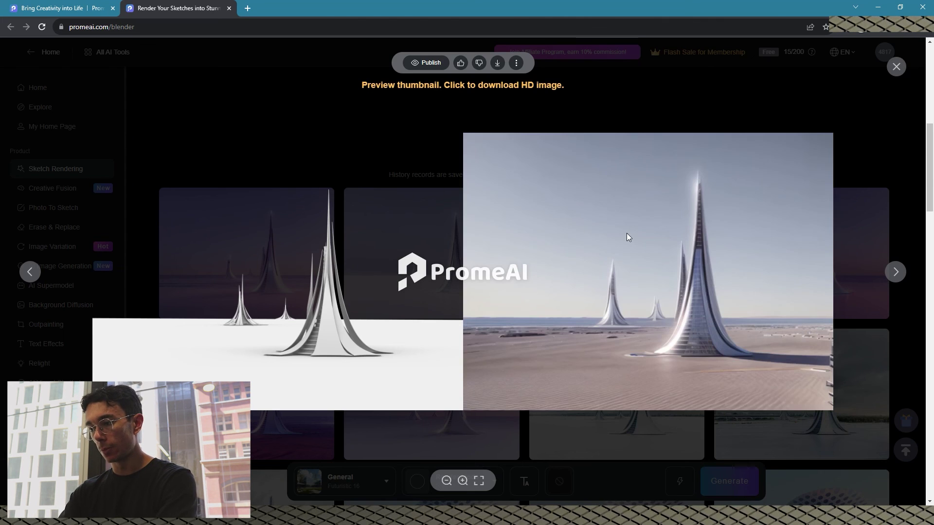